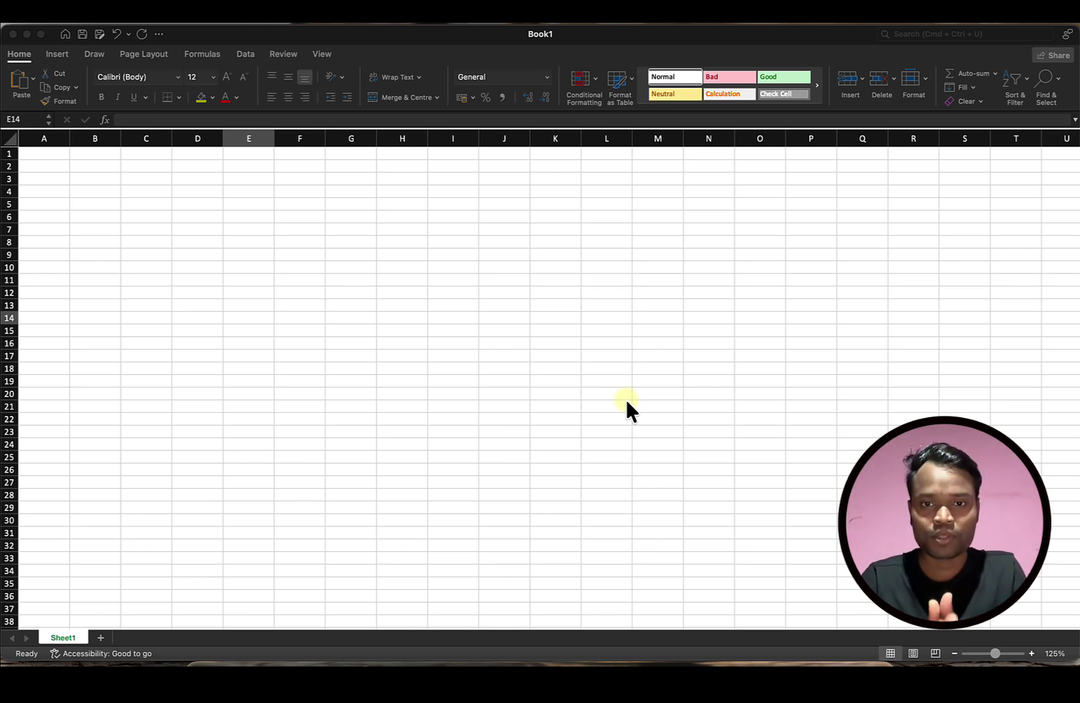
click(471, 313)
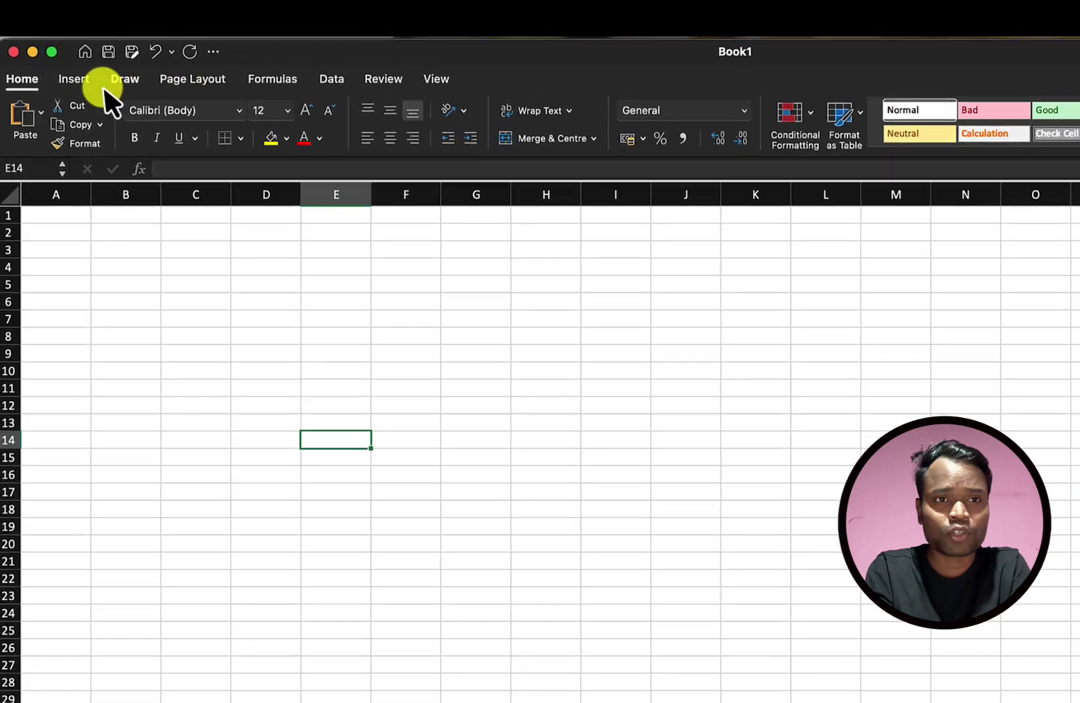
click(68, 87)
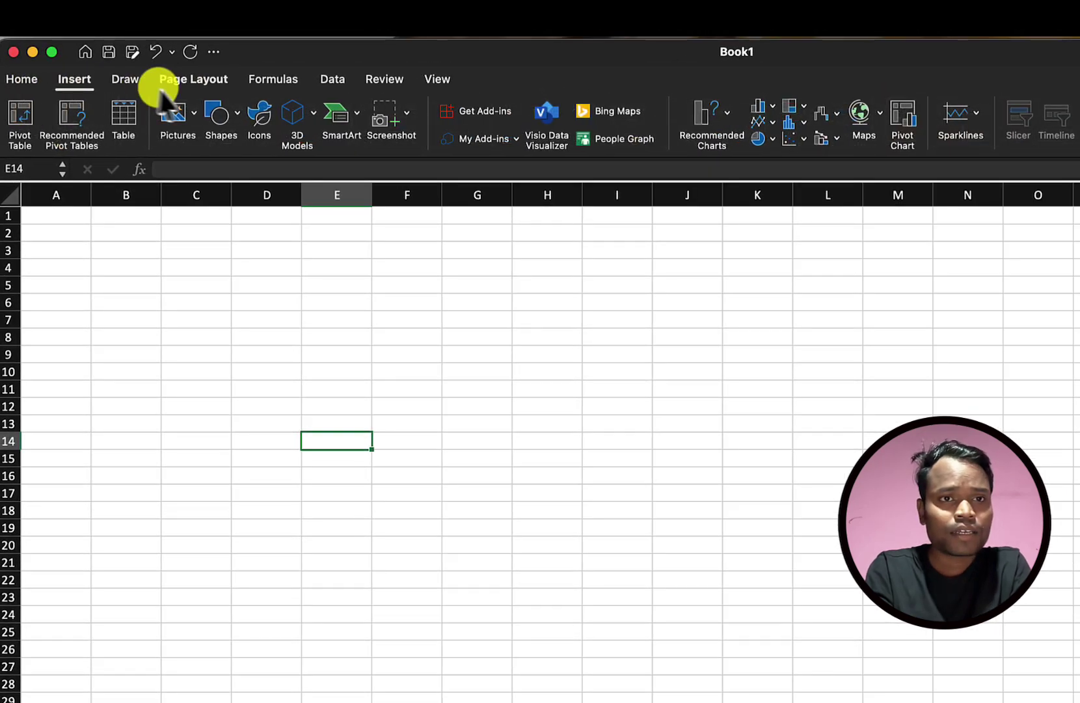
click(265, 84)
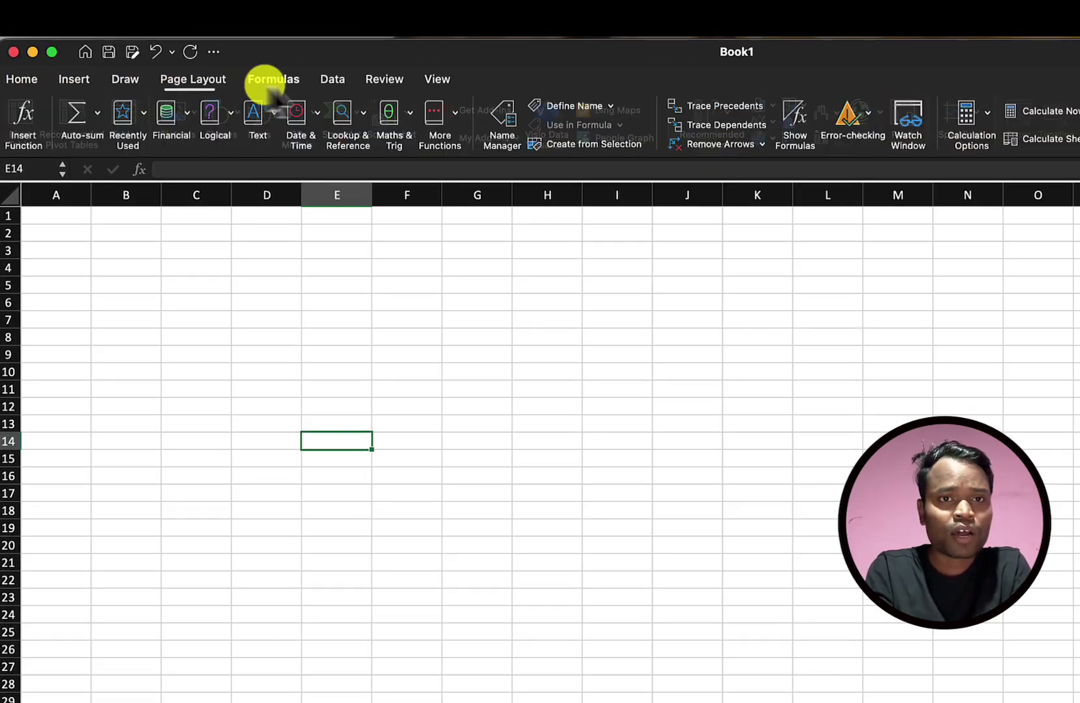
click(345, 85)
click(29, 79)
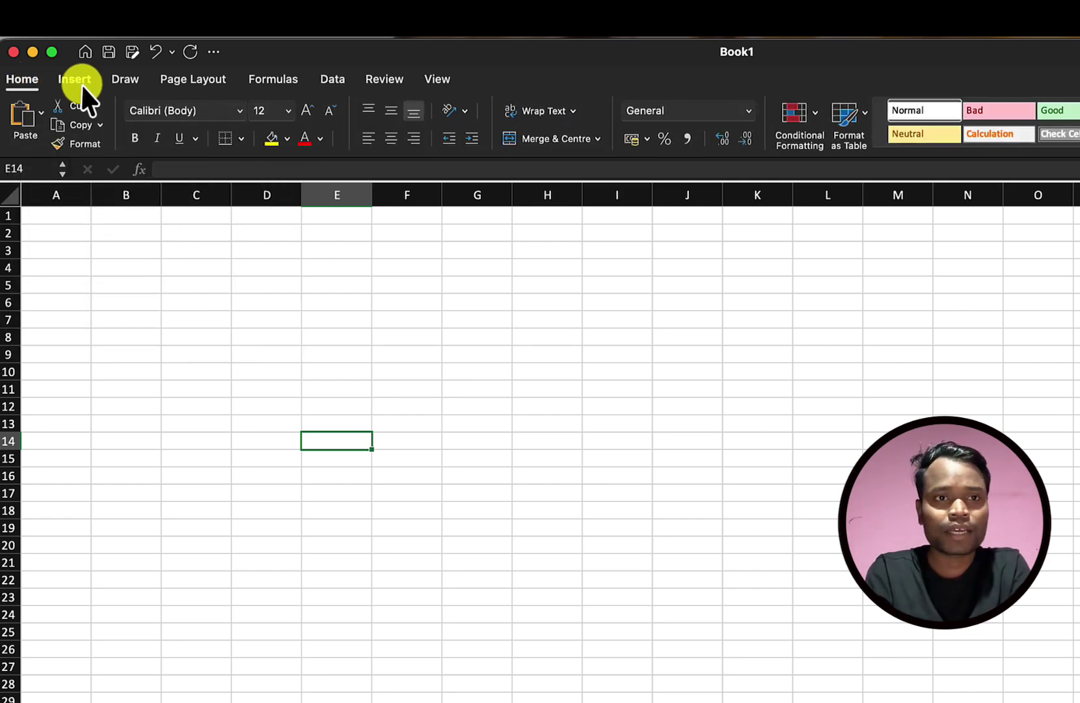
click(73, 81)
click(26, 85)
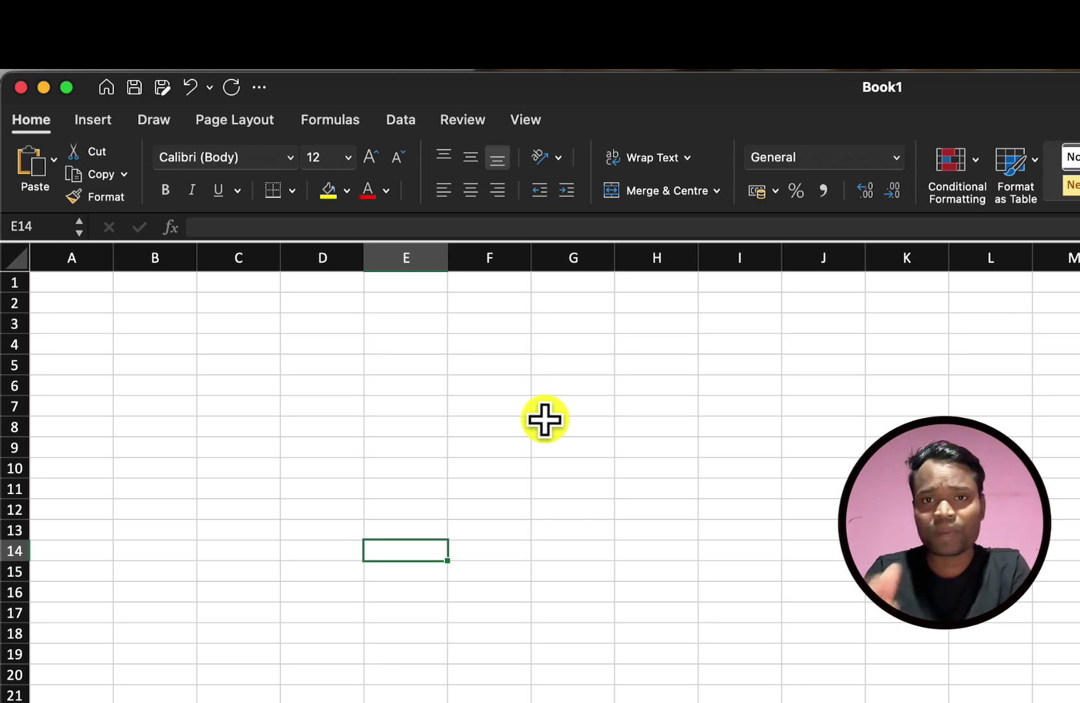
Step: Select cells O15, A1, D7, I14, A1 and N19 in turn to examine how each cell is referenced
click(1054, 464)
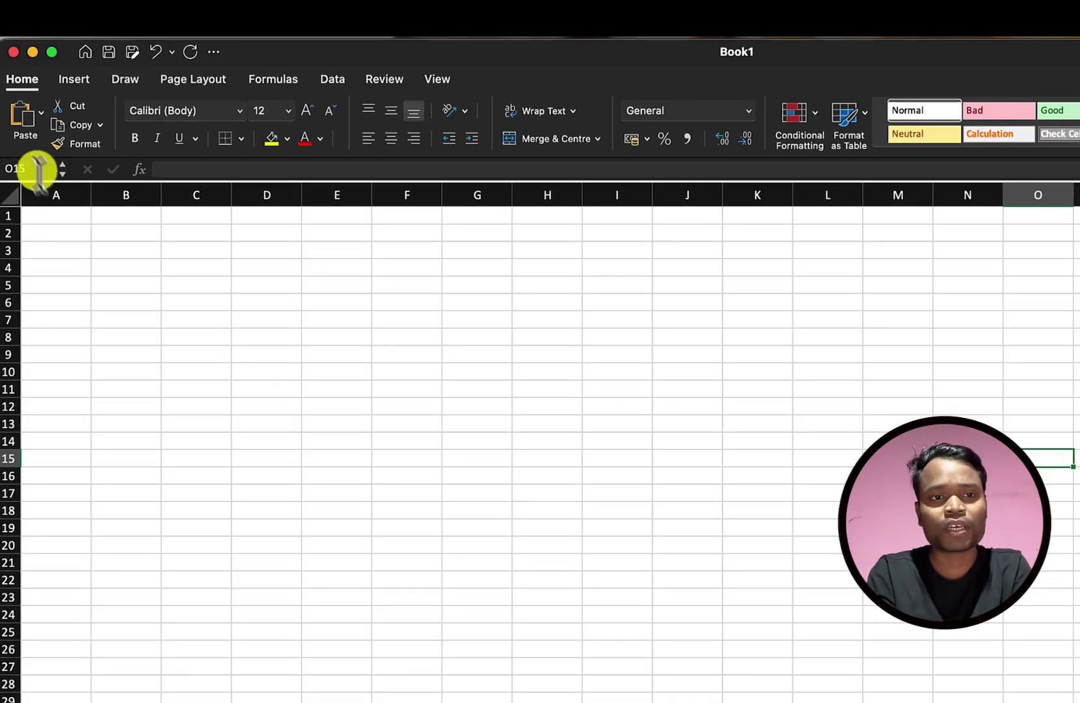
click(54, 215)
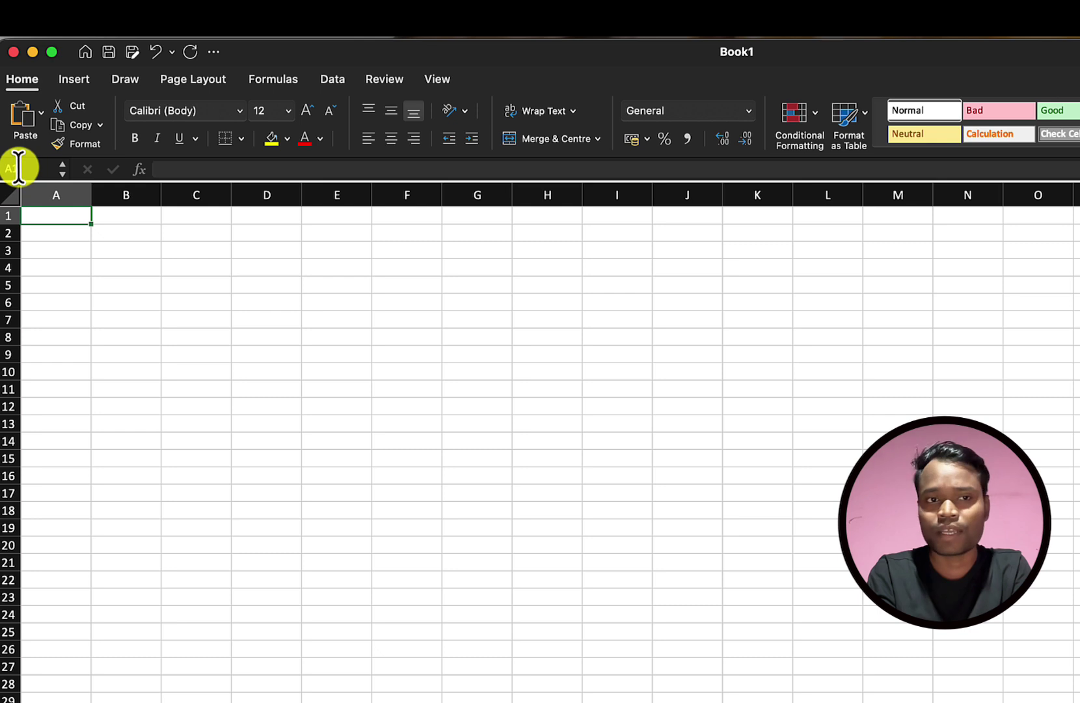
click(269, 316)
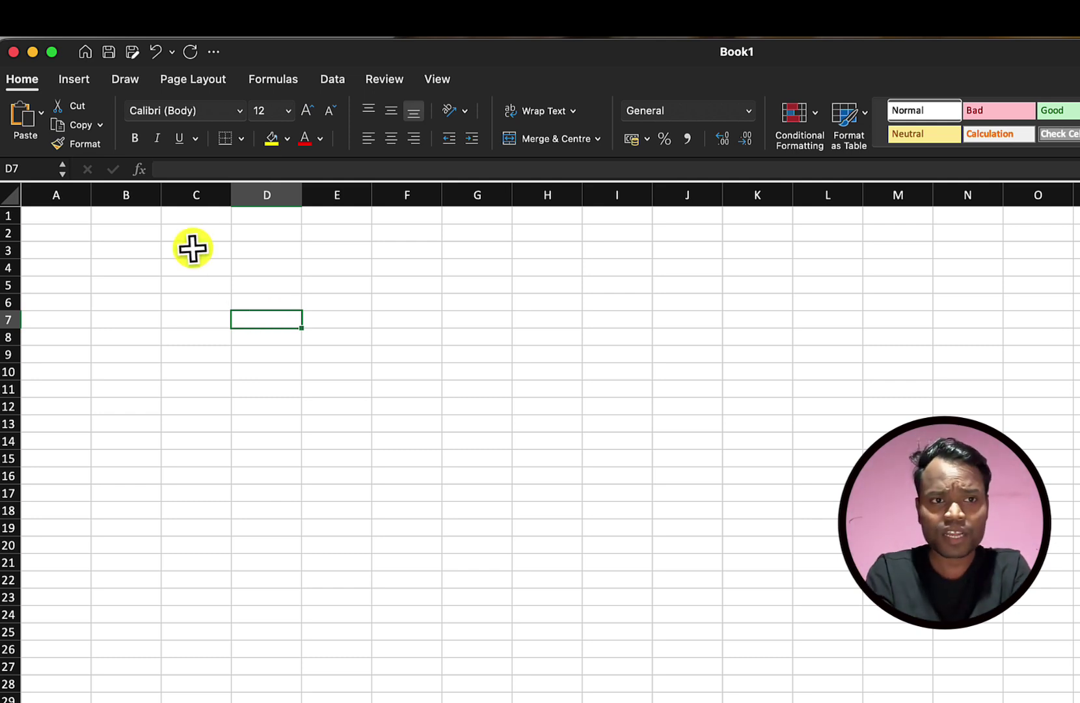
click(648, 448)
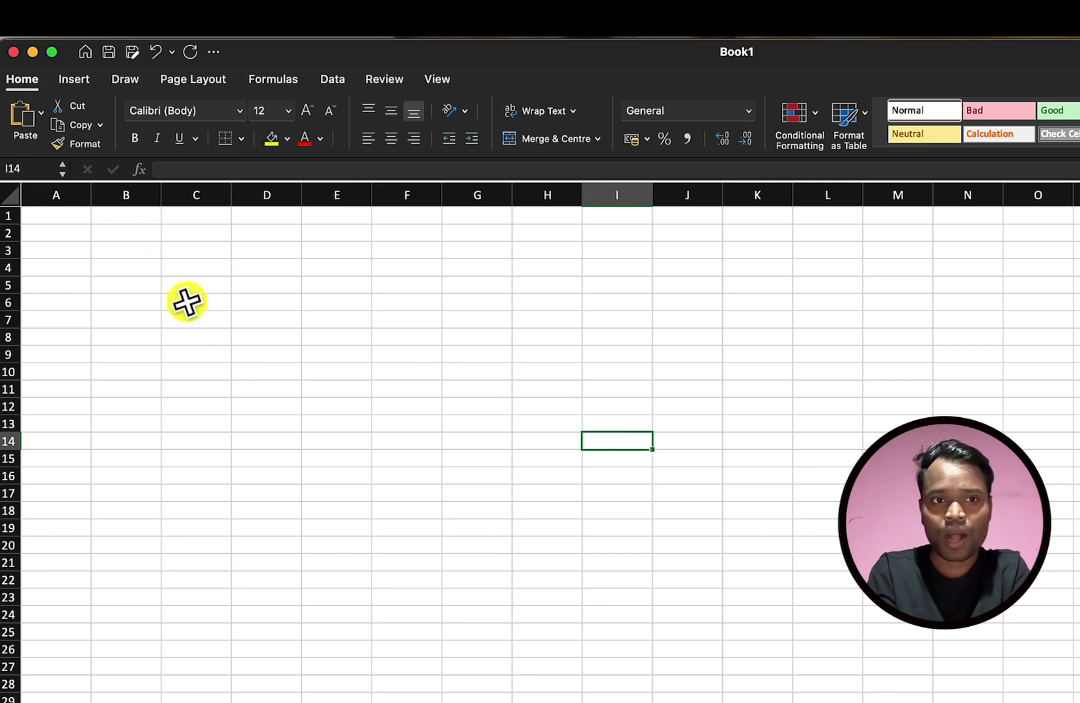
click(62, 217)
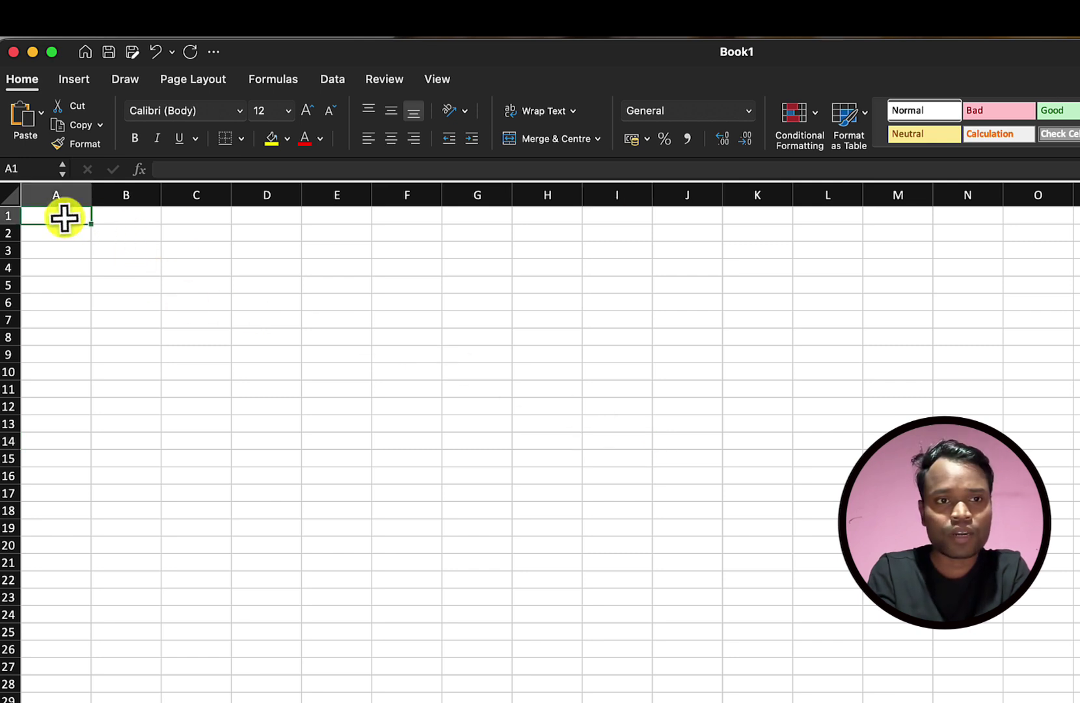
click(995, 531)
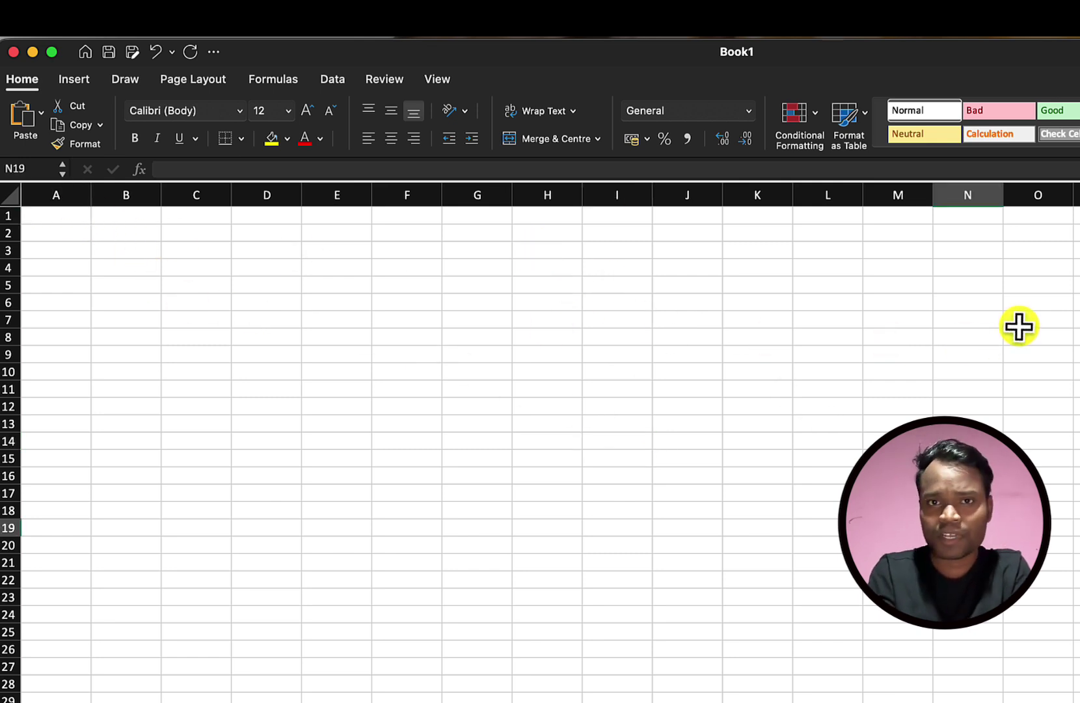
Step: Jump from cell N19 directly to cell A1 by entering its reference
click(28, 171)
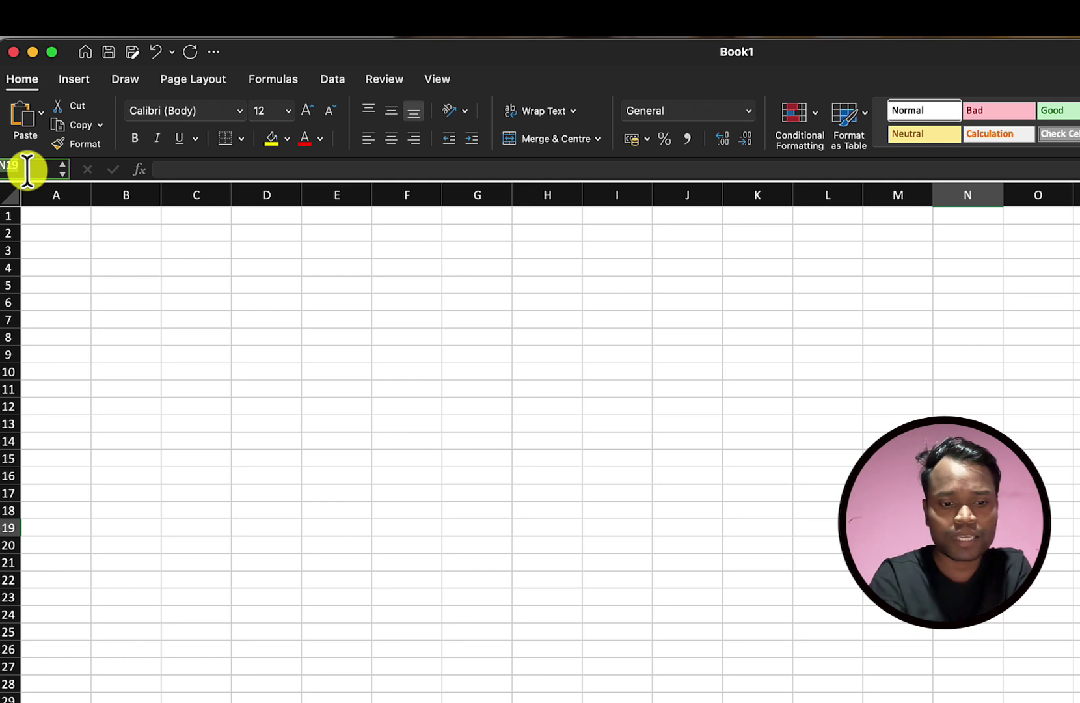
text(a1)
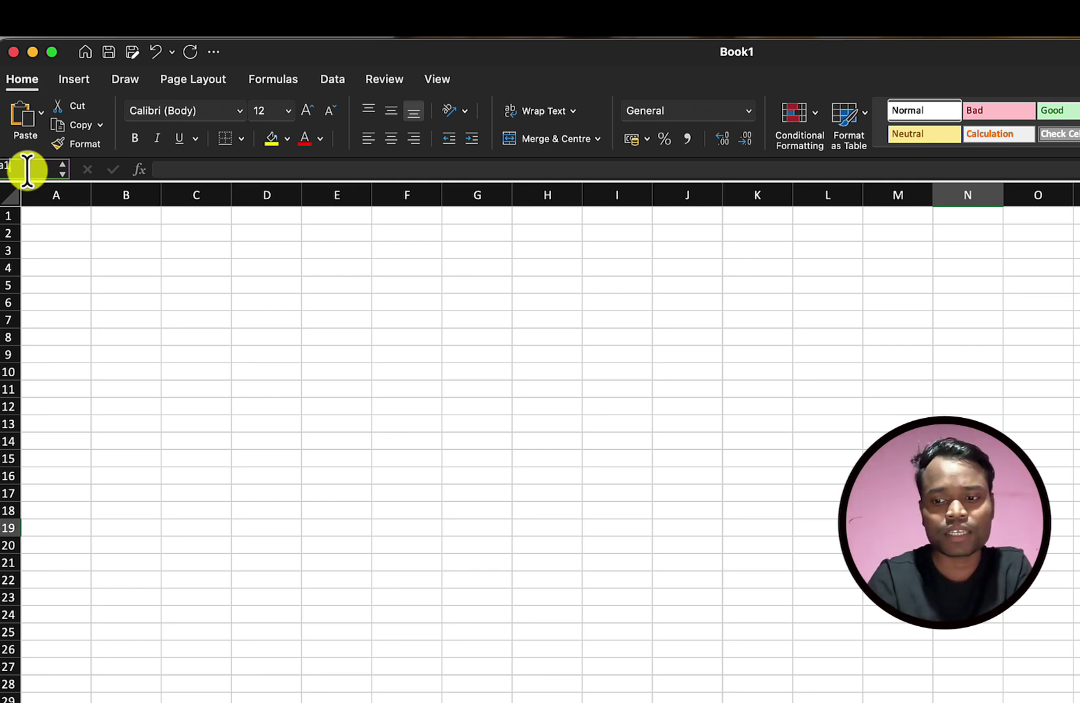
key(Return)
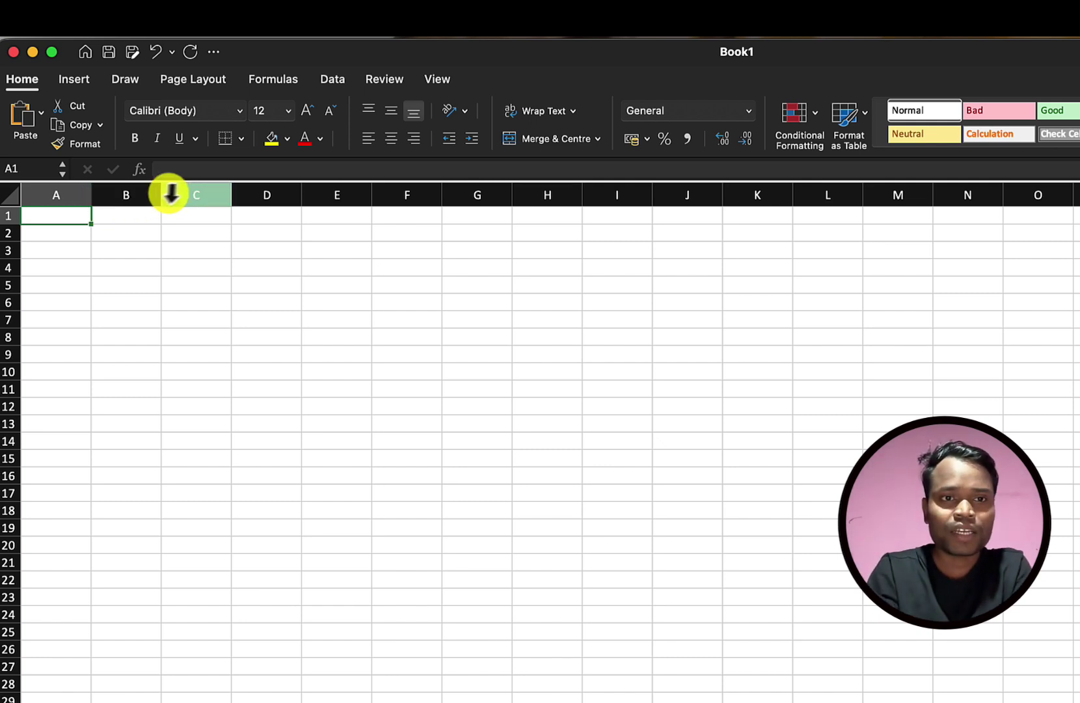
Step: Enter the text abc in cell G5 and reselect the cell to inspect its content
click(205, 170)
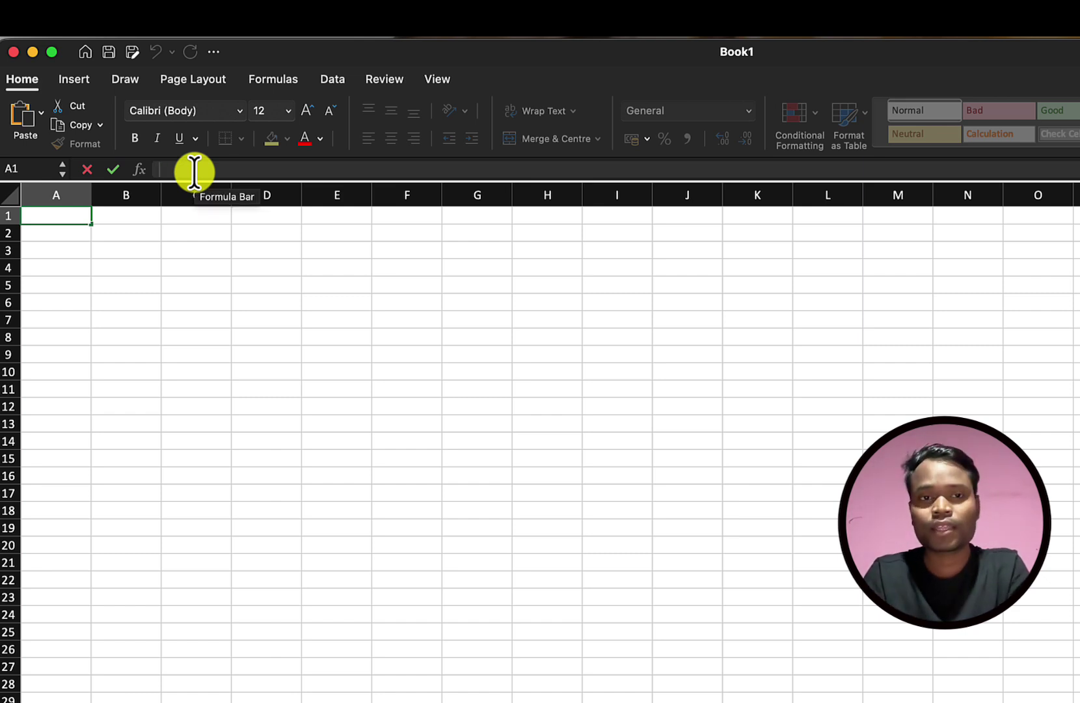
click(446, 284)
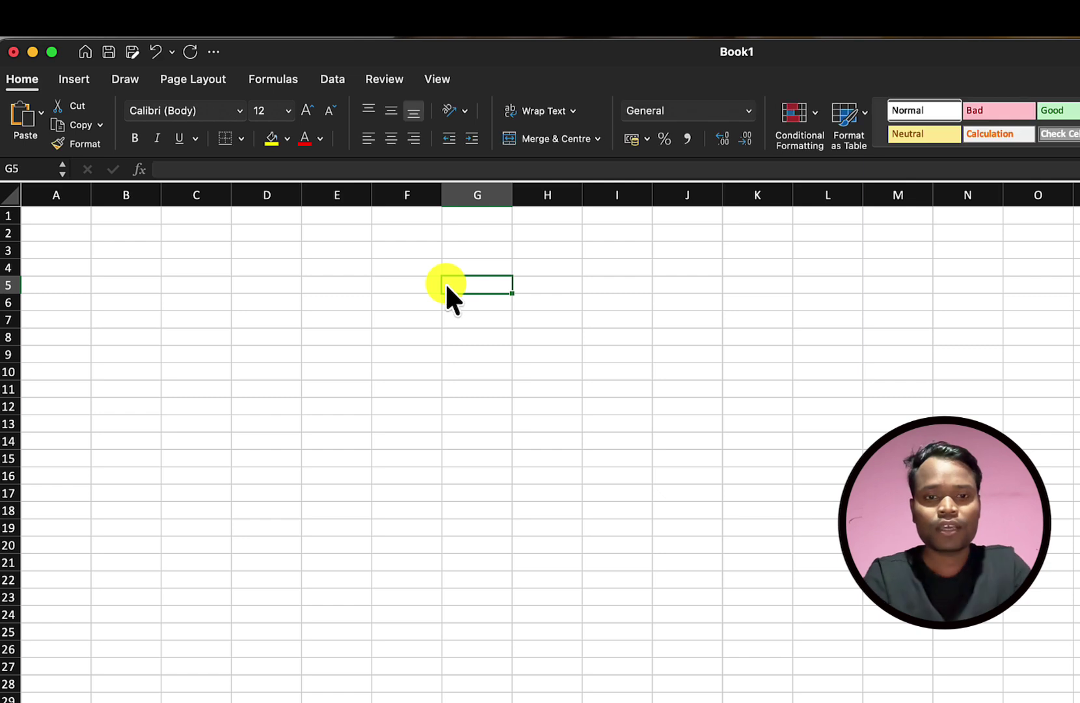
text(ab)
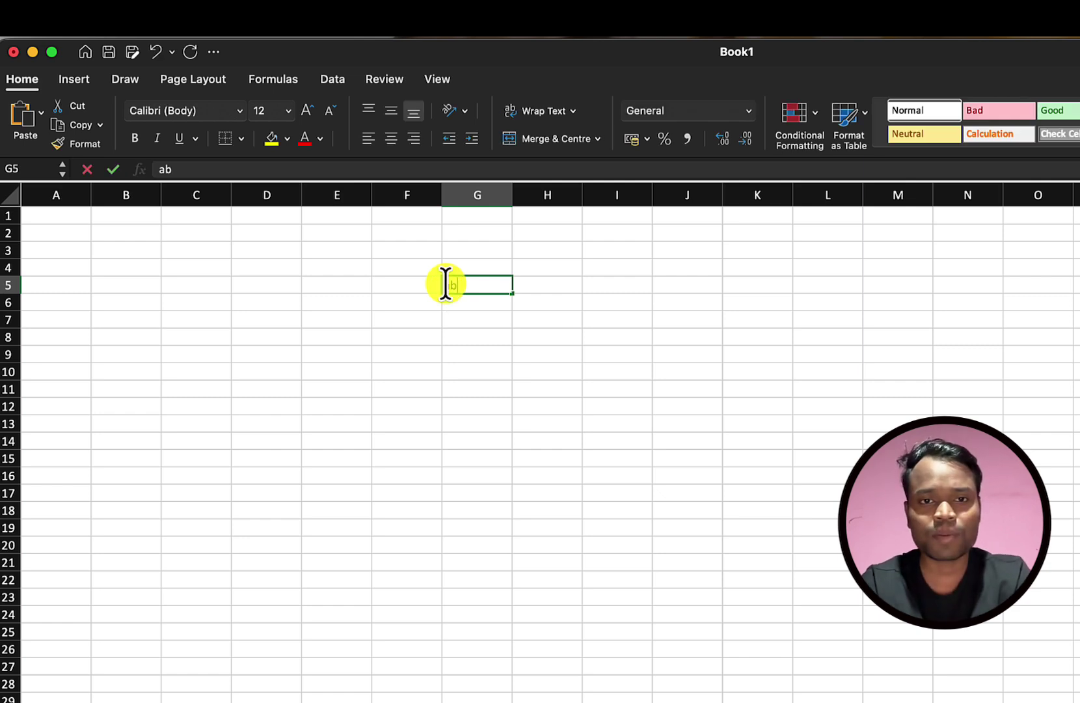
text(c)
key(Return)
click(463, 286)
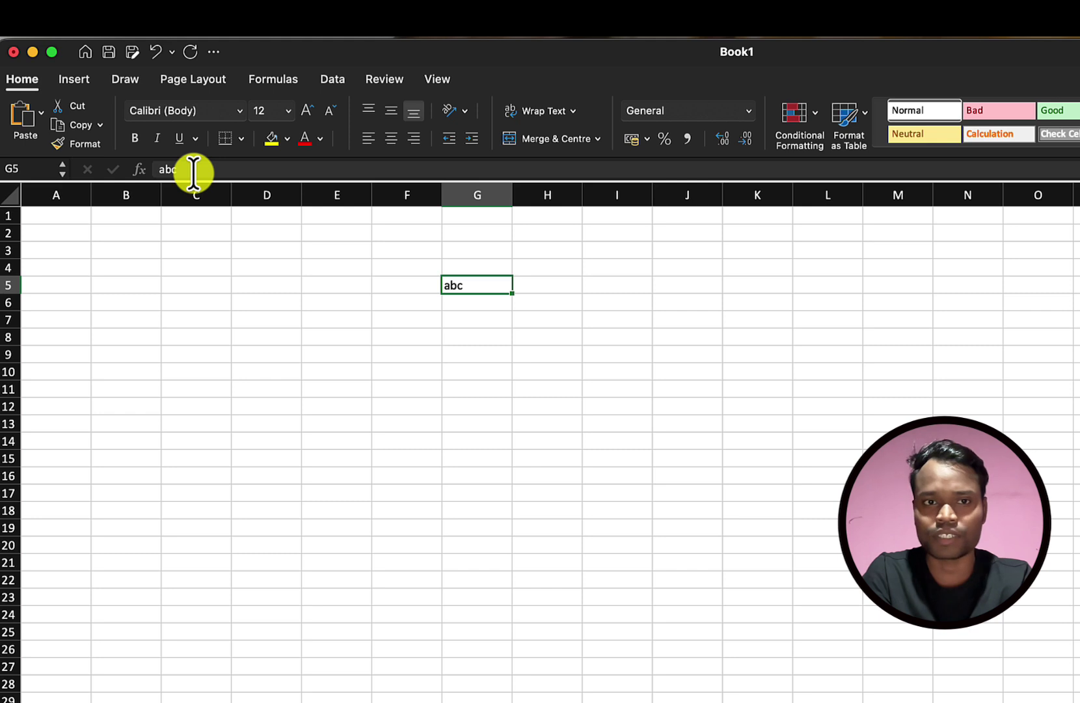
Step: Enter the formula =20+23 in cell G8 and reselect the cell to inspect its formula
click(468, 334)
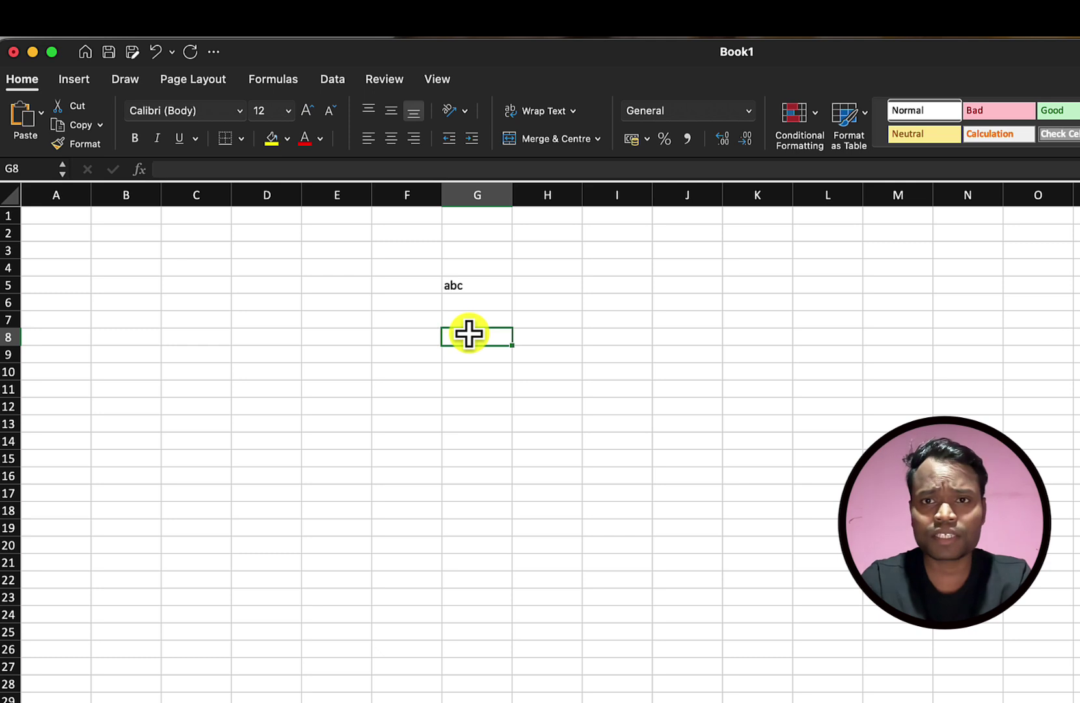
text(=20+23)
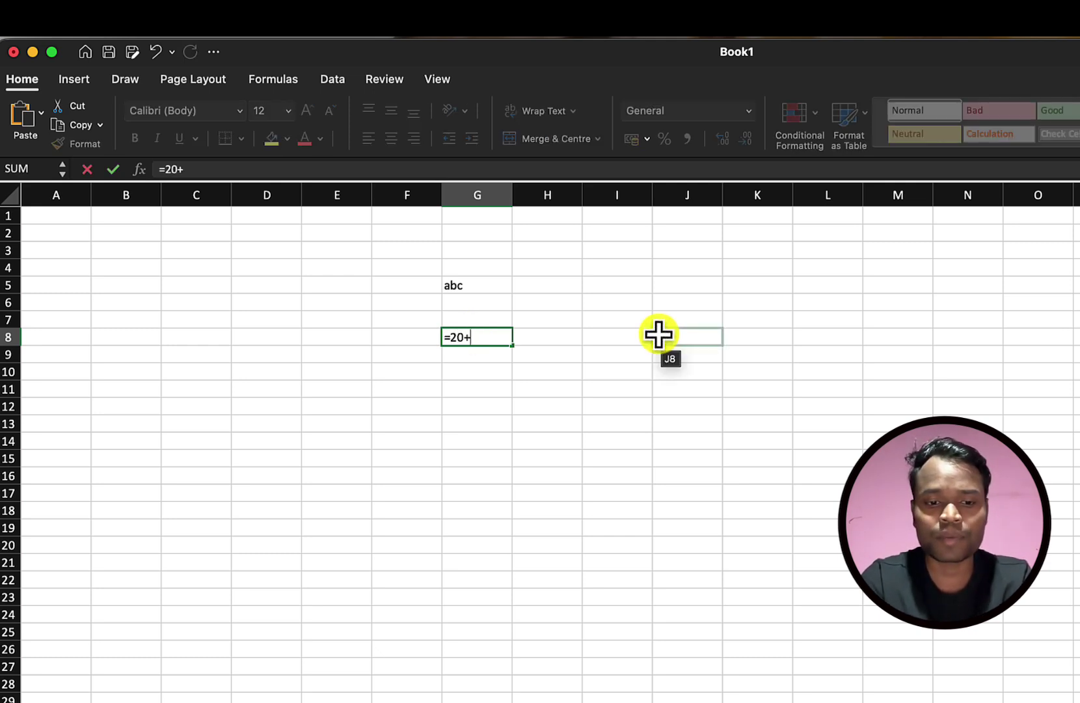
key(Return)
click(489, 335)
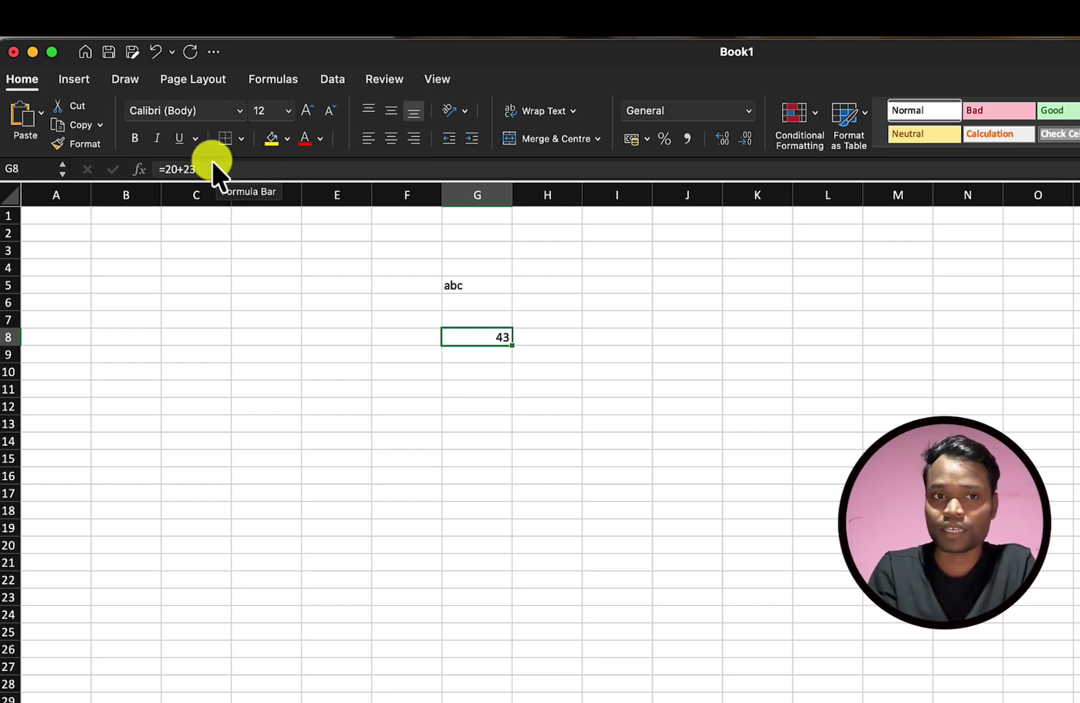
click(276, 270)
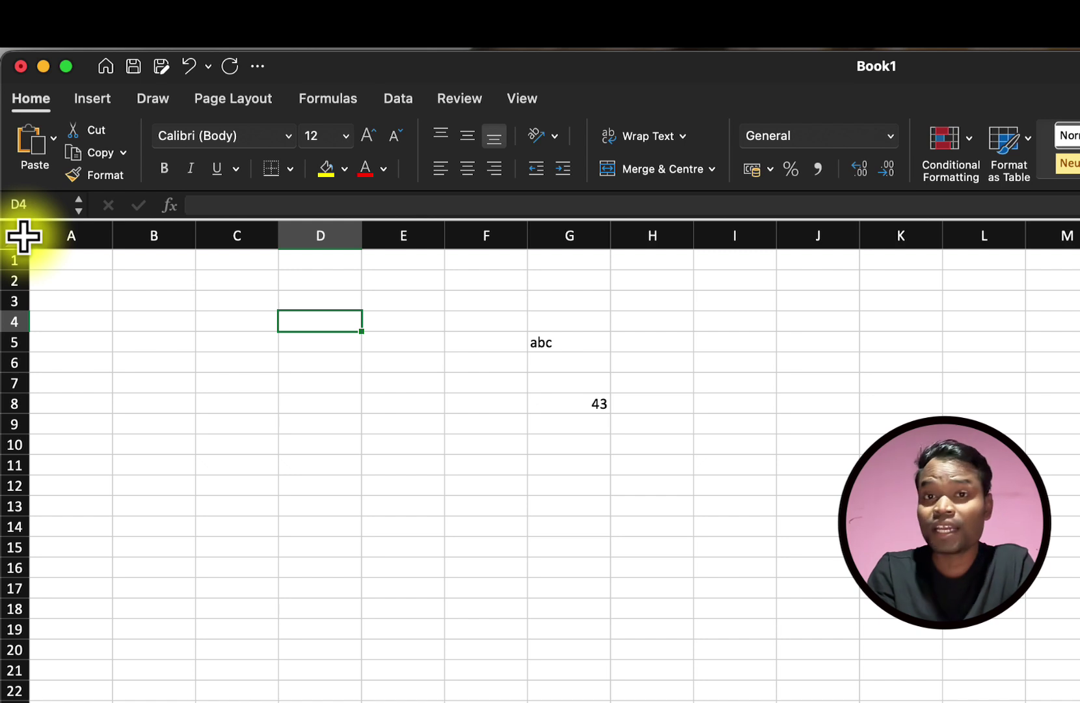
Step: Format all cells of the worksheet with bold text and a red font colour
click(23, 236)
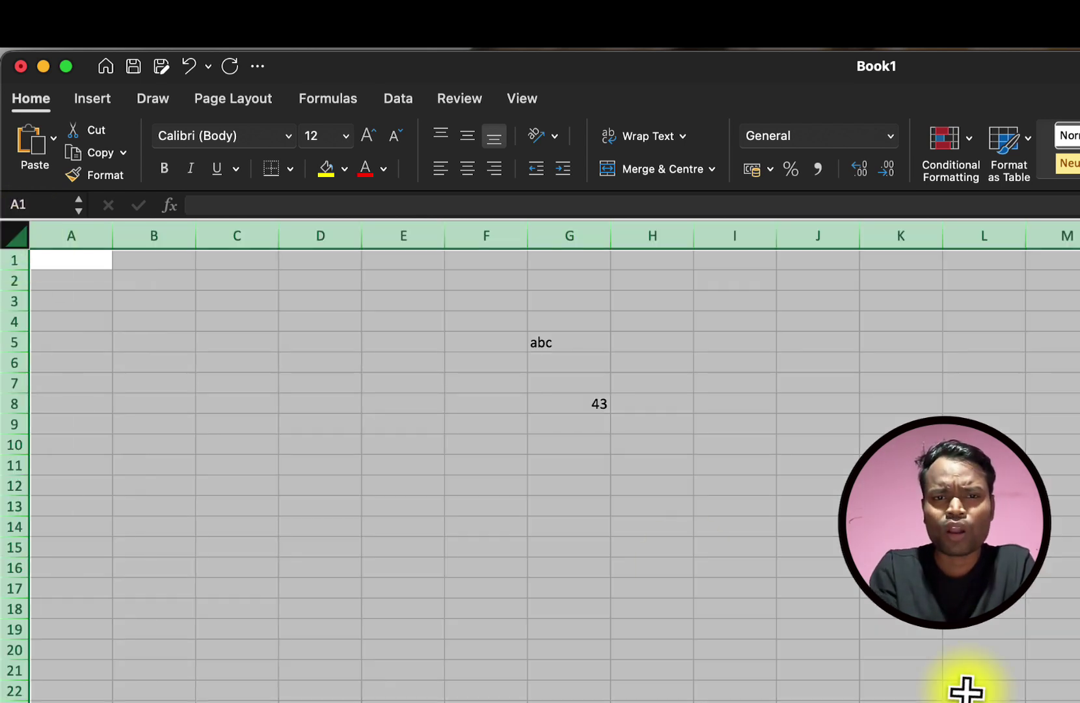
scroll(966, 689, down, 5)
scroll(966, 688, down, 6)
scroll(966, 689, up, 10)
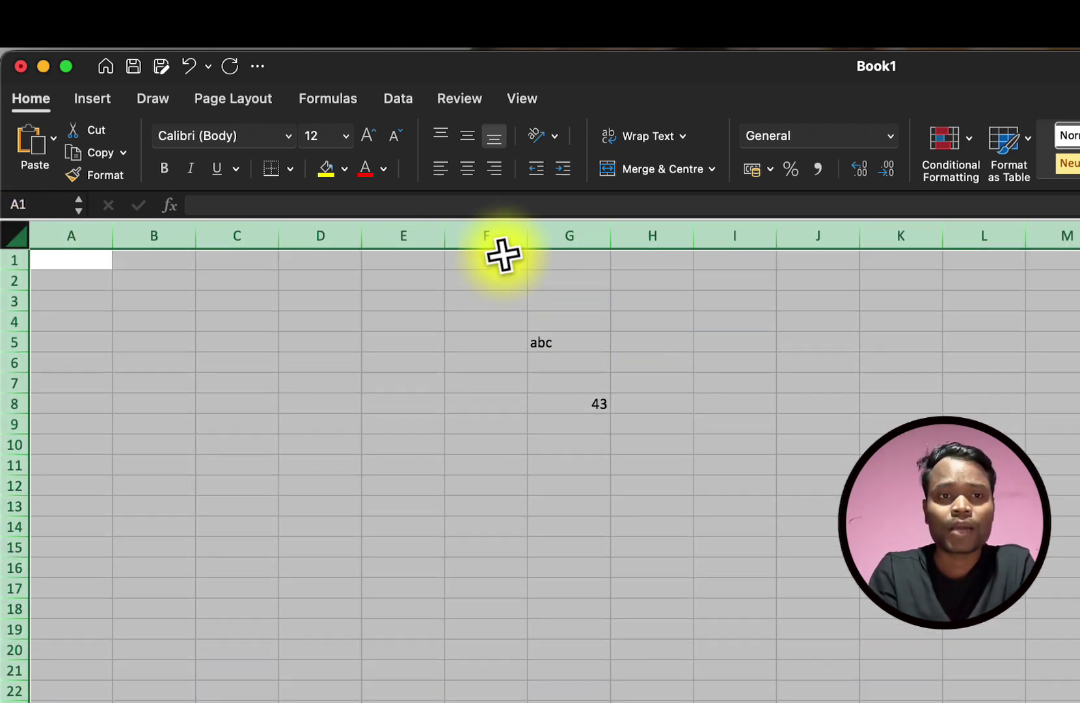
click(163, 170)
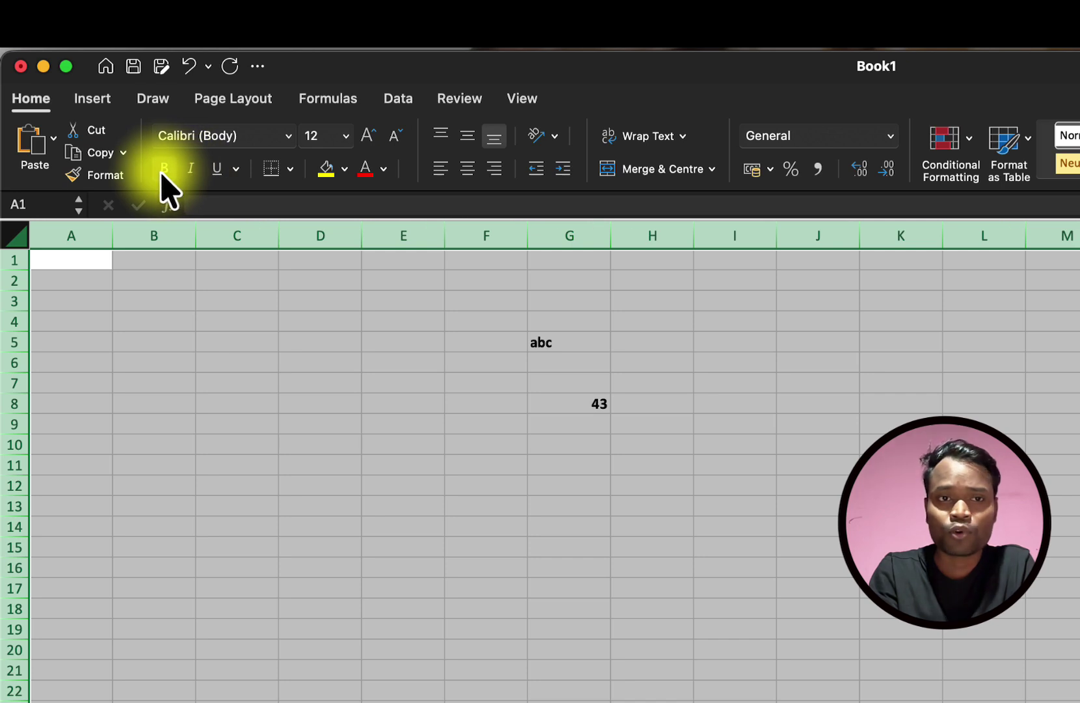
click(364, 172)
click(429, 360)
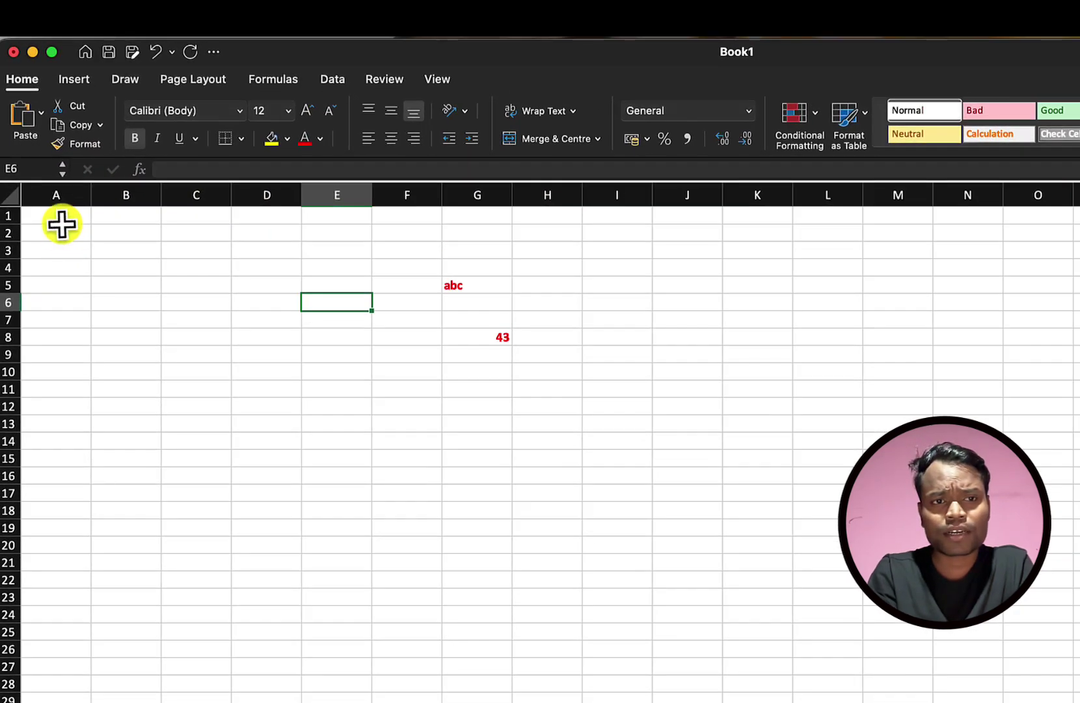
Step: From cell A1, jump to the sheet's last column and back, and to its last row and back
click(76, 266)
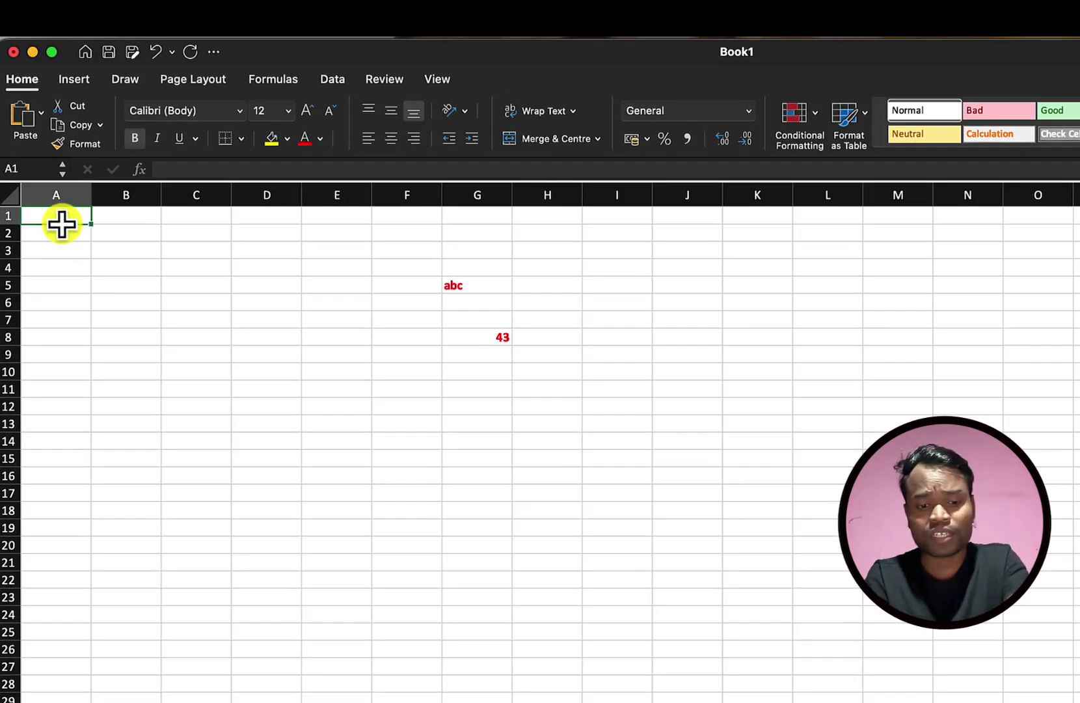
key(ctrl+Right)
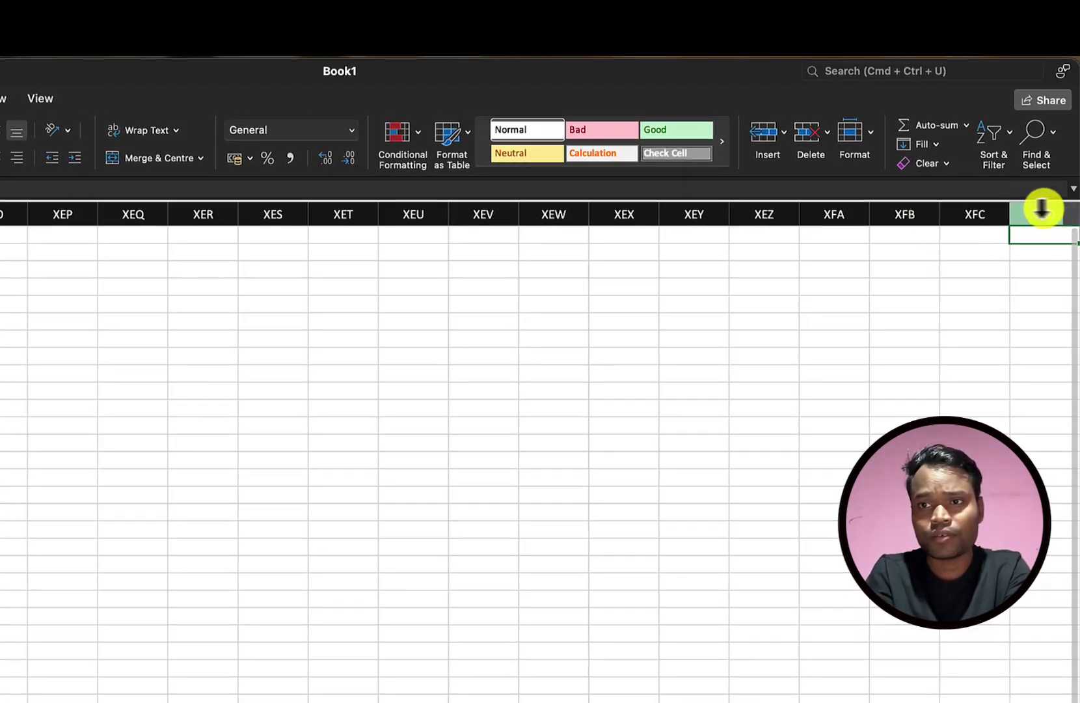
key(ctrl+Left)
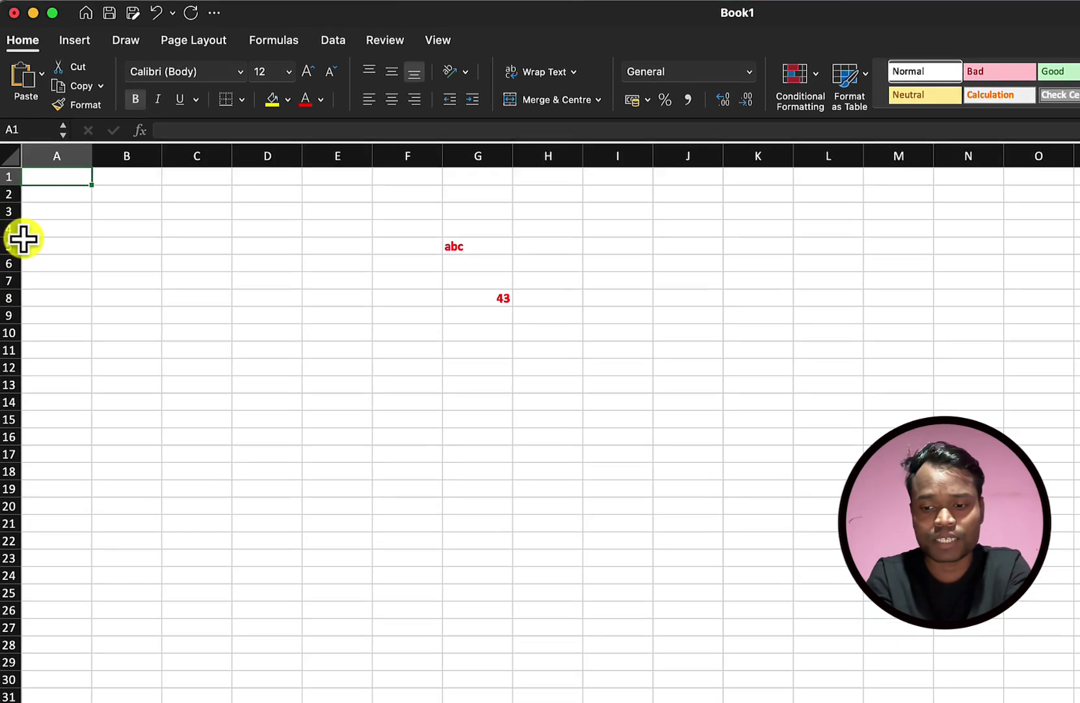
key(ctrl+Down)
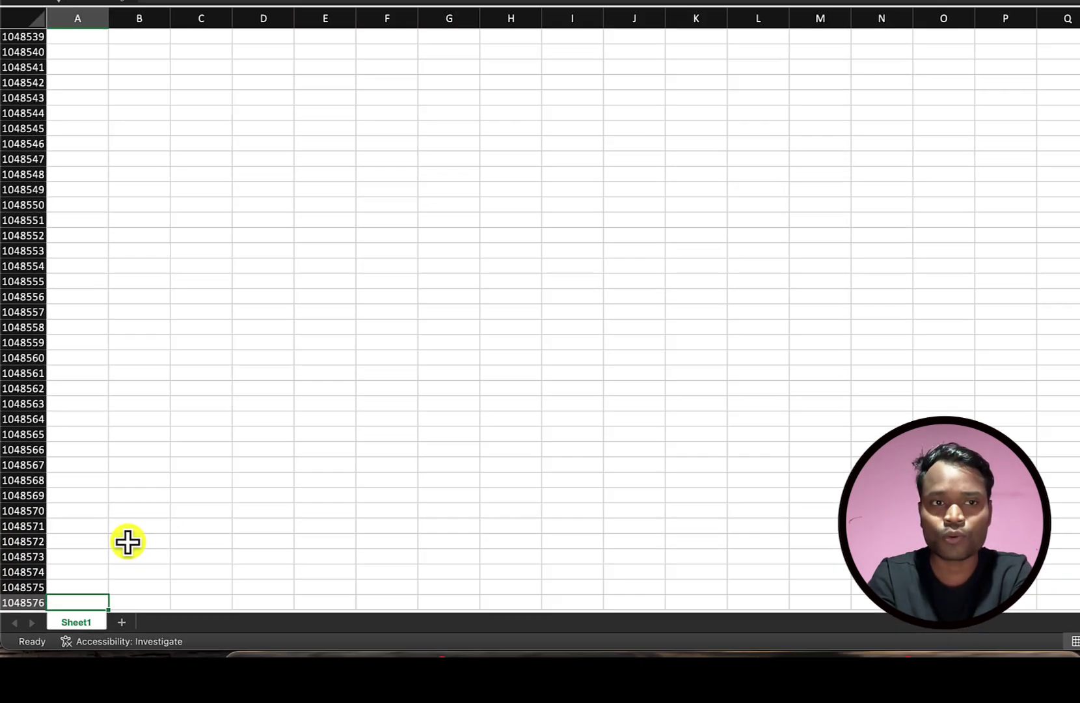
key(ctrl+Up)
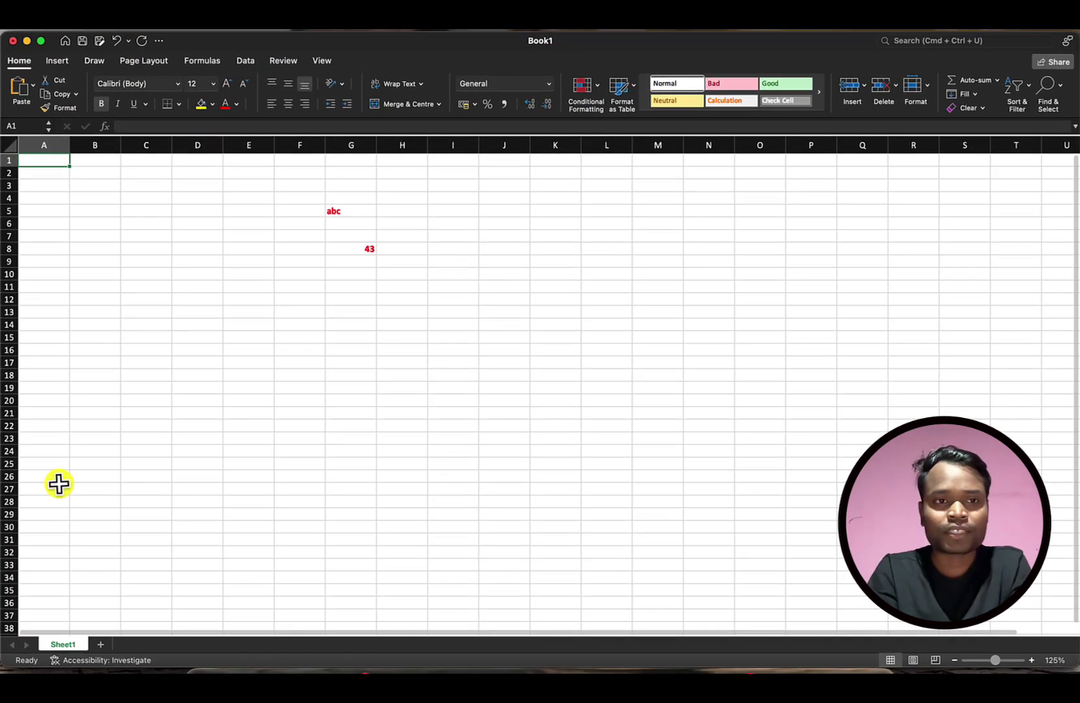
Step: Select the whole of column A, the whole of row 1, and the single cells K2 and K7
click(47, 142)
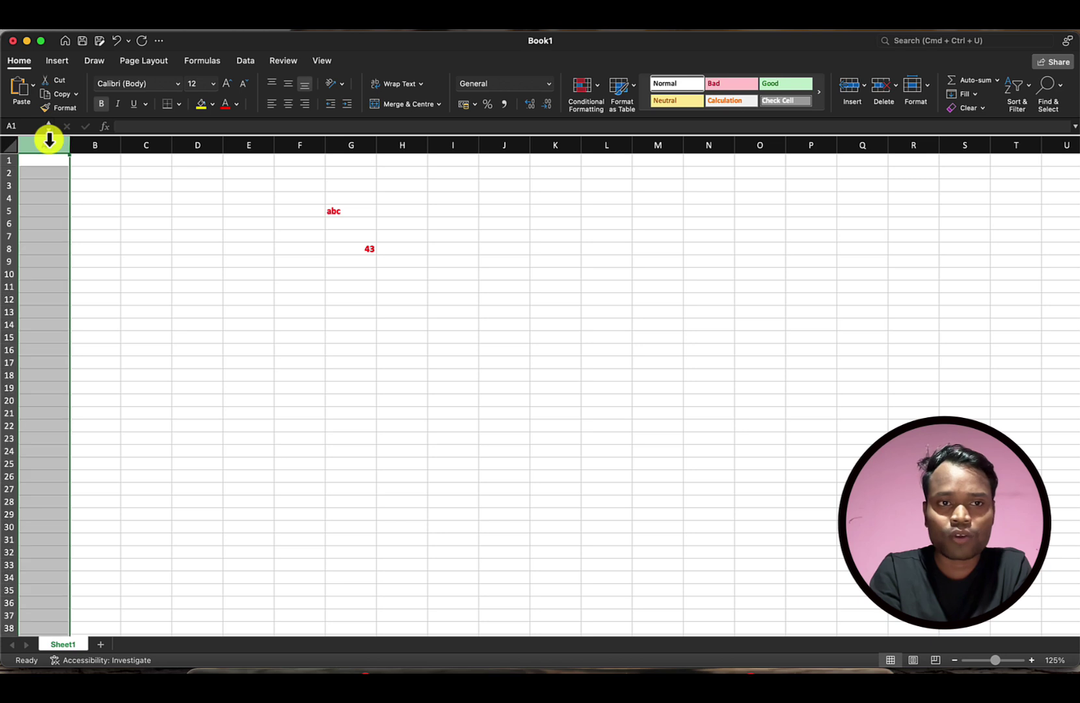
click(12, 160)
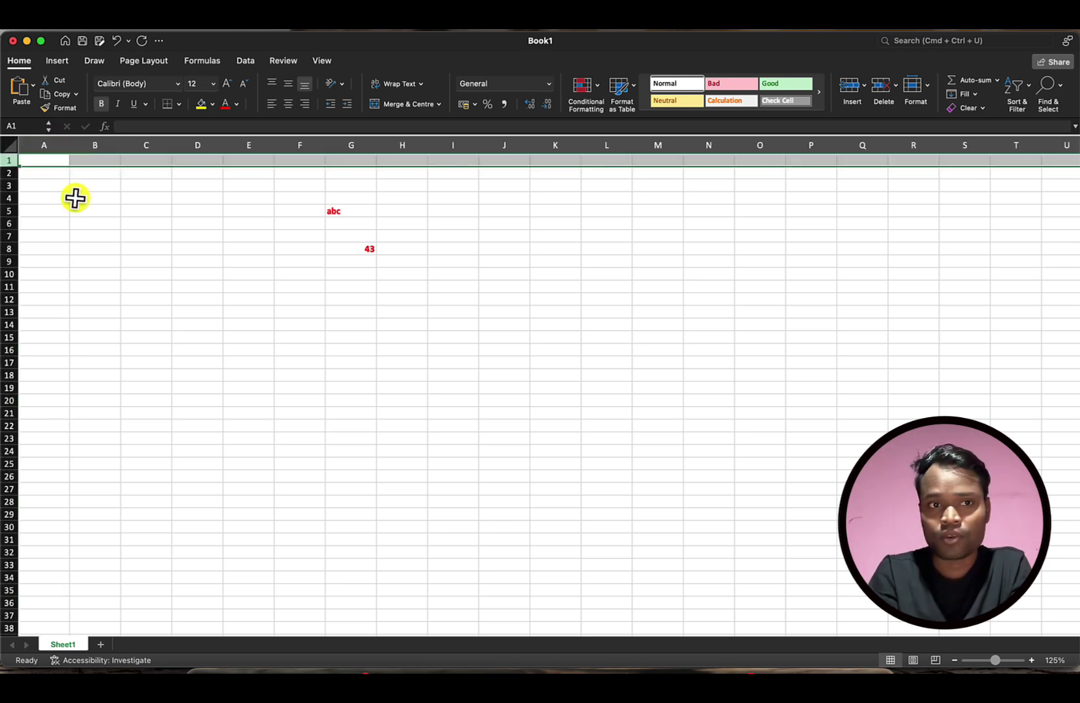
click(563, 172)
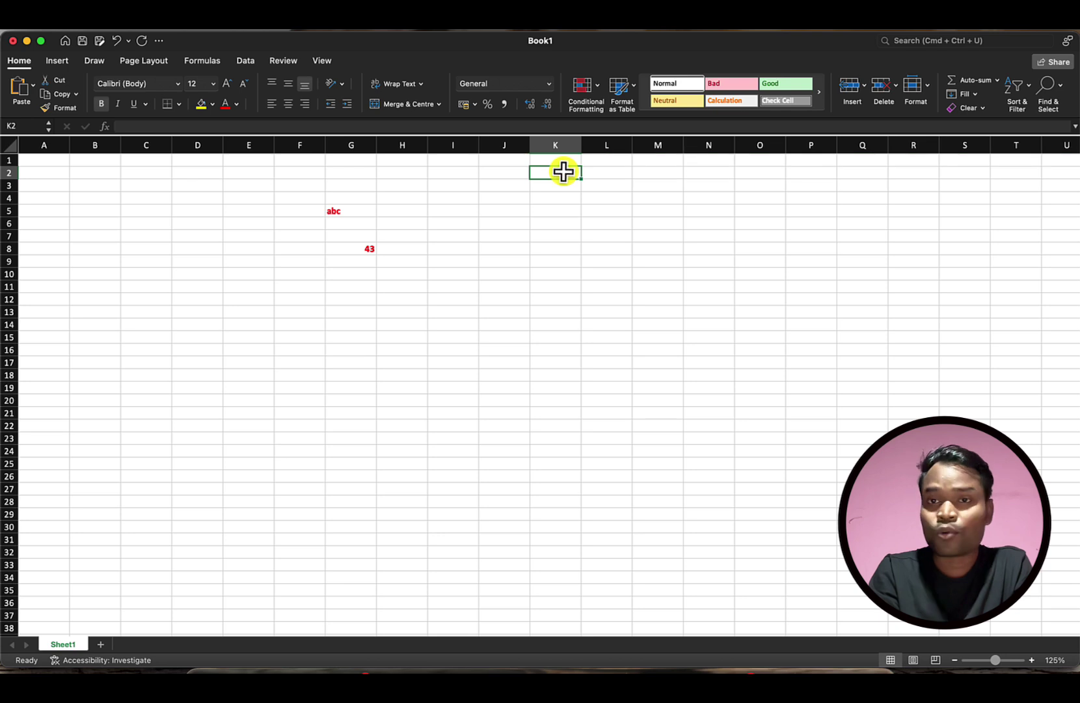
click(564, 237)
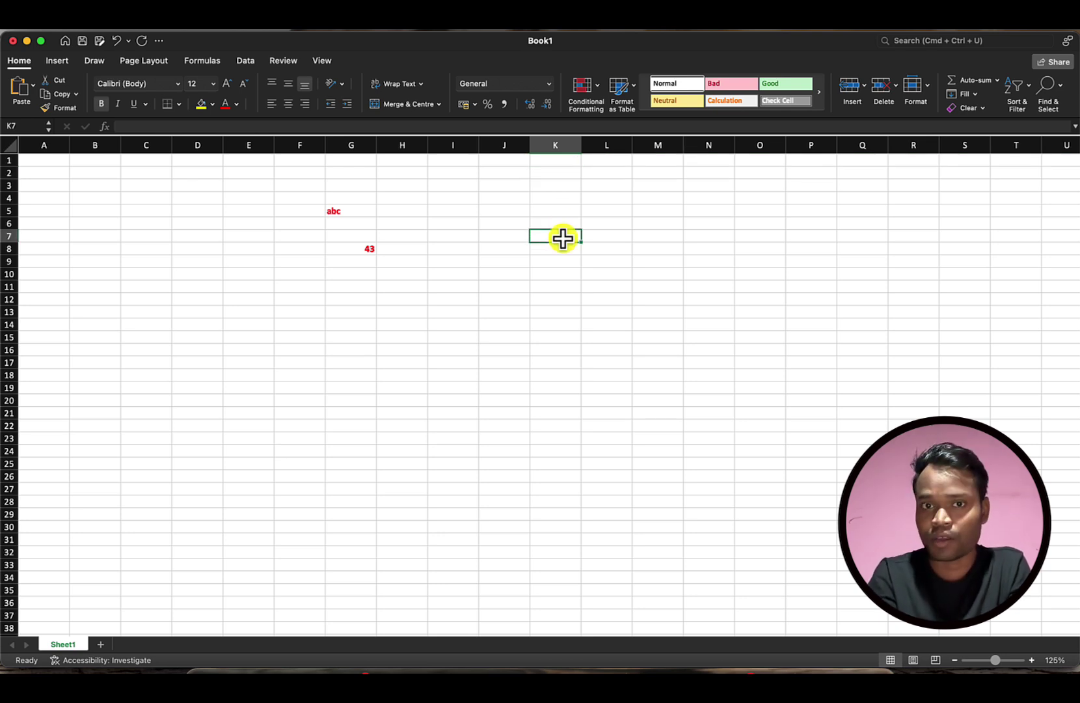
Step: Select the whole of column K, cell K4, the whole of row 4, and cell K4 again
click(559, 145)
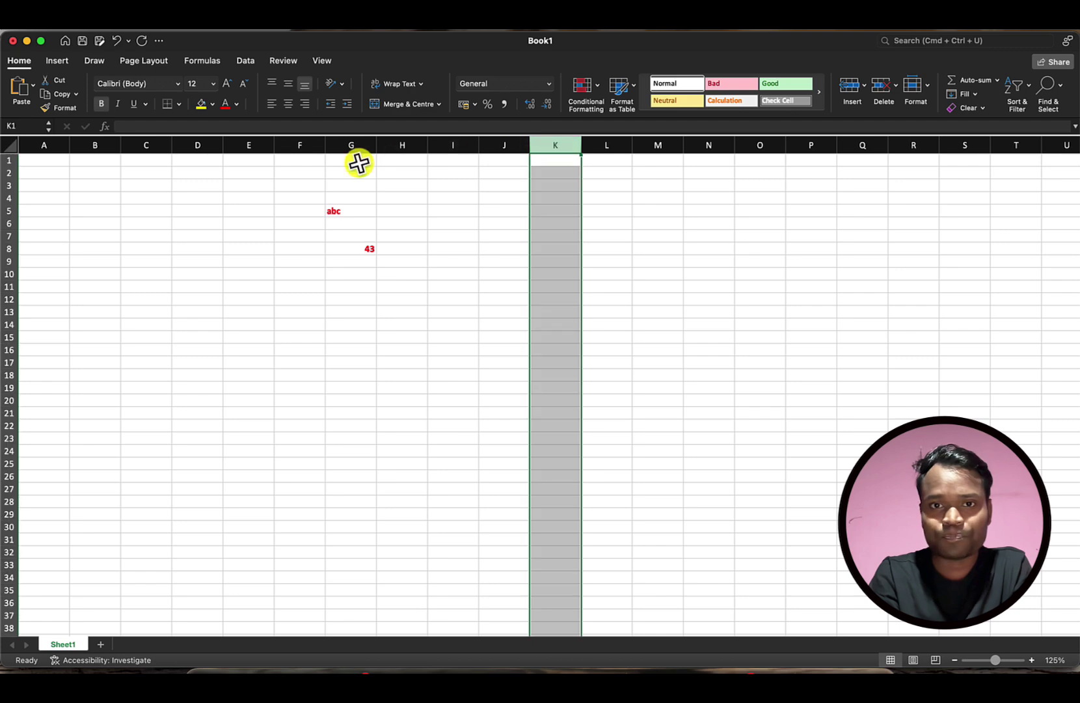
click(572, 198)
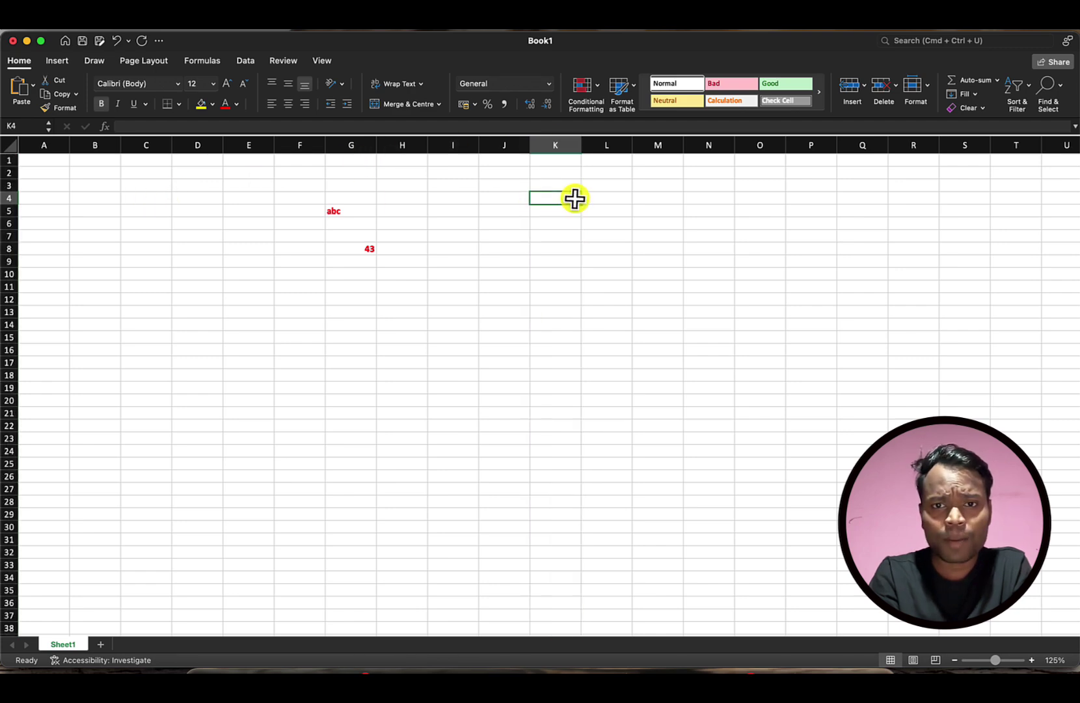
click(8, 196)
click(555, 199)
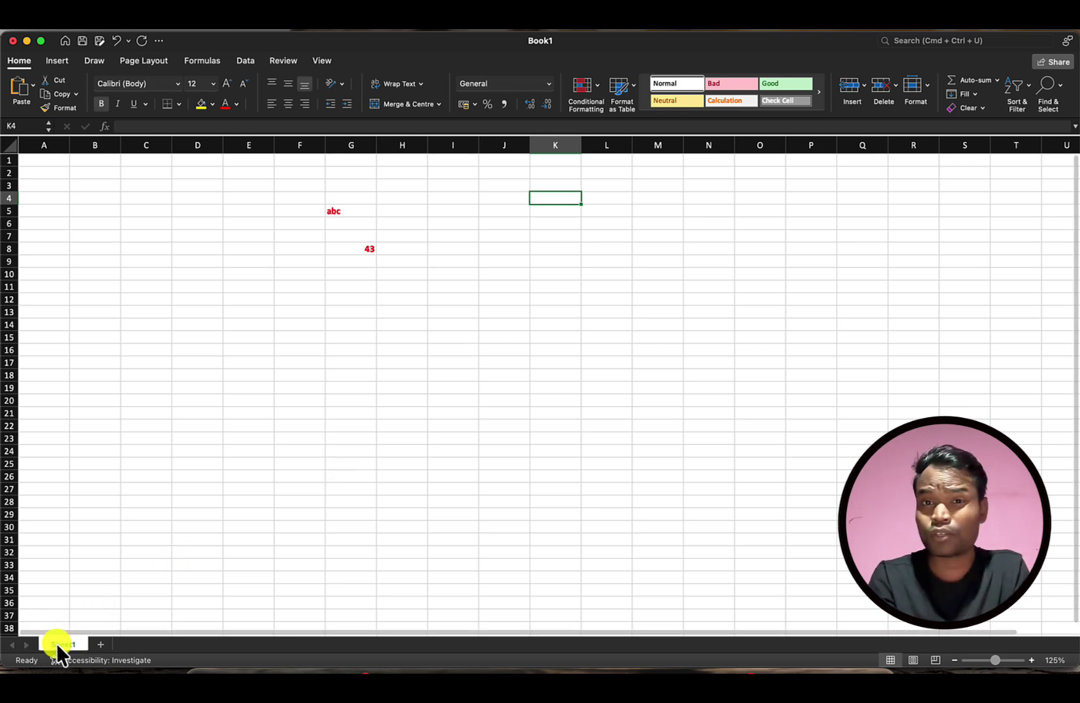
Step: Add two new worksheets to the workbook, and zoom the newest one in to 110% and back to 100%
click(96, 646)
click(141, 644)
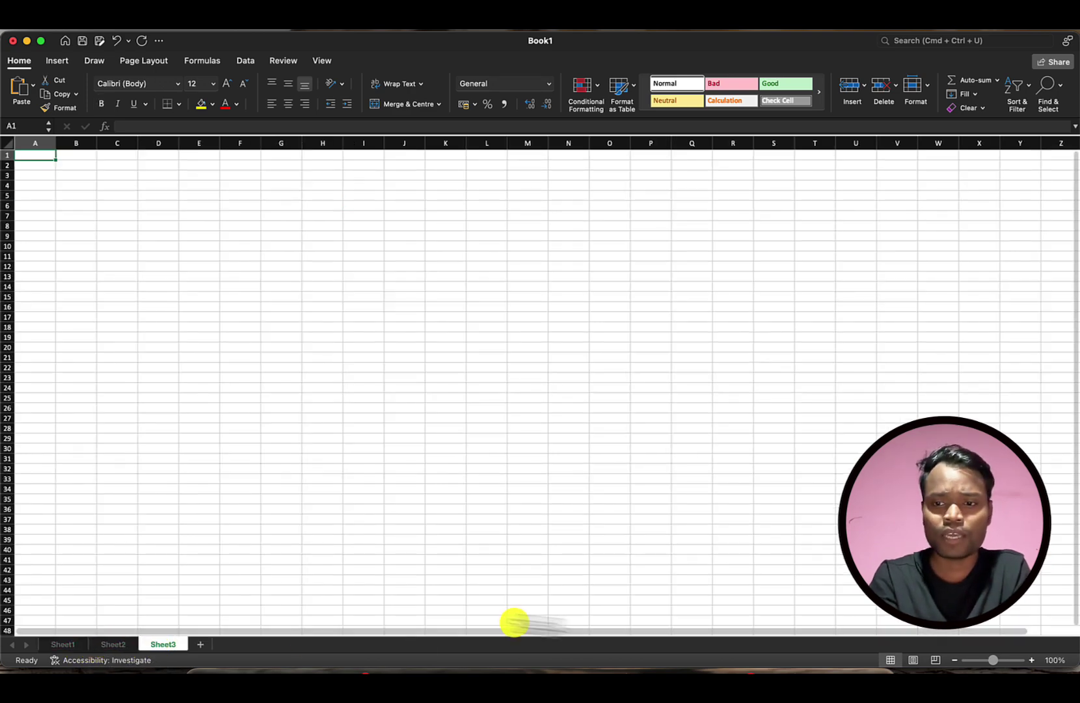
click(1033, 660)
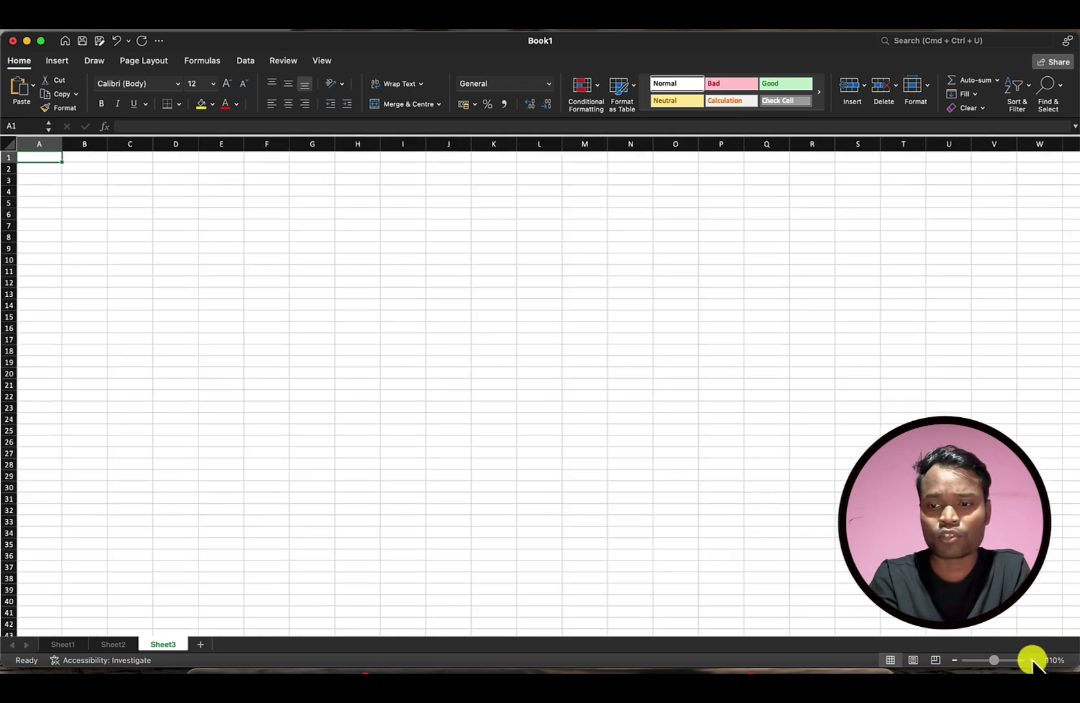
click(954, 660)
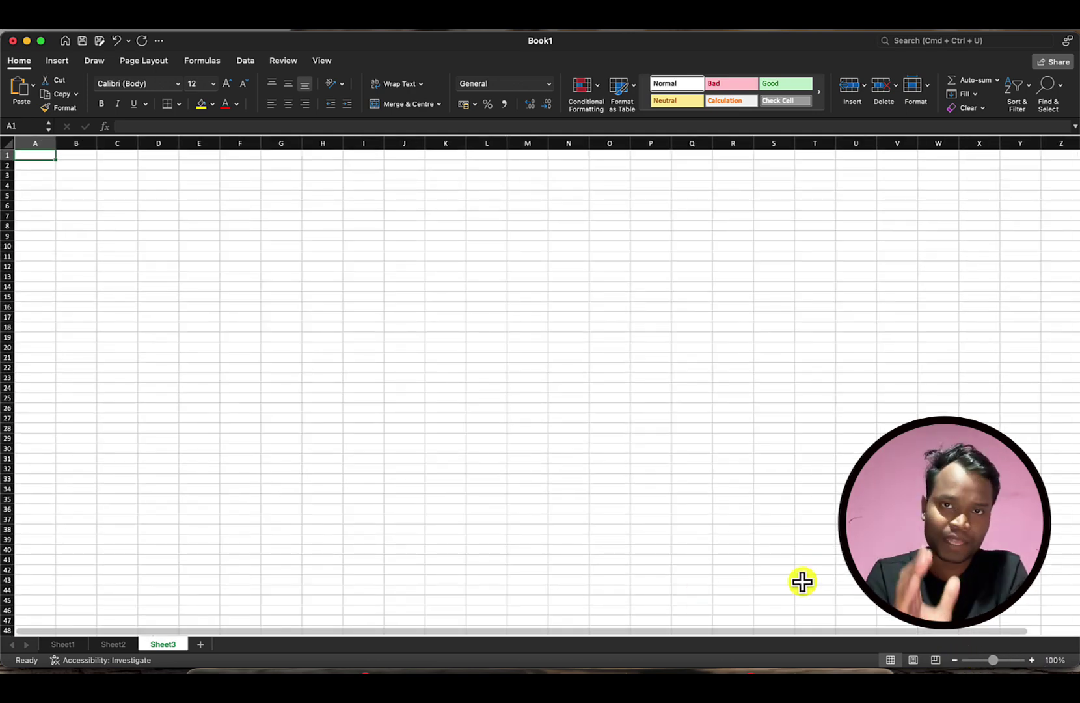